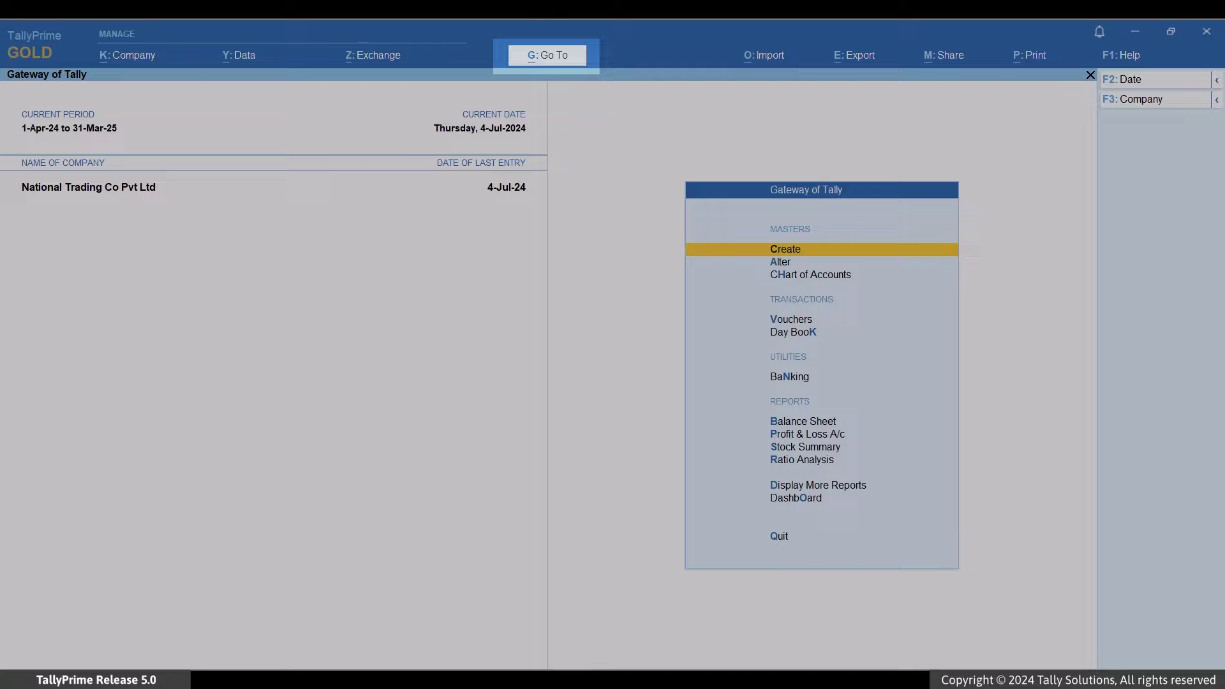
Open the GSTR-2B Reconciliation report for the period 1-Jul-24 to 31-Jul-24.
key(alt+g)
text(2b)
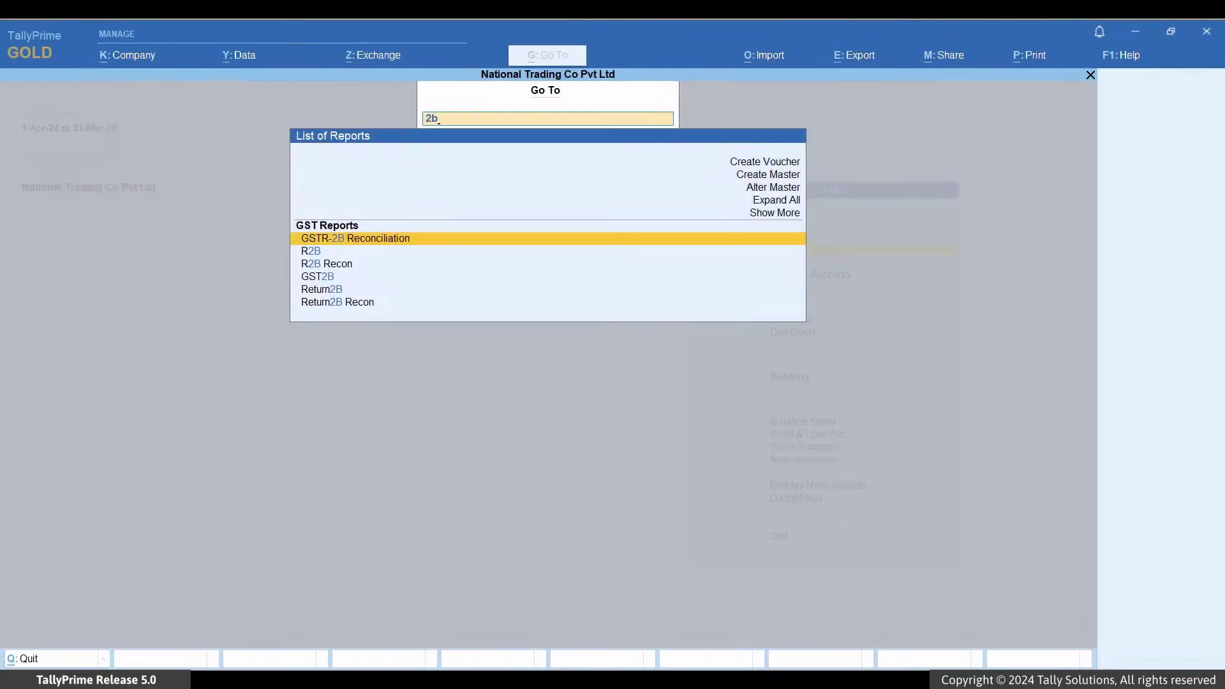
key(Return)
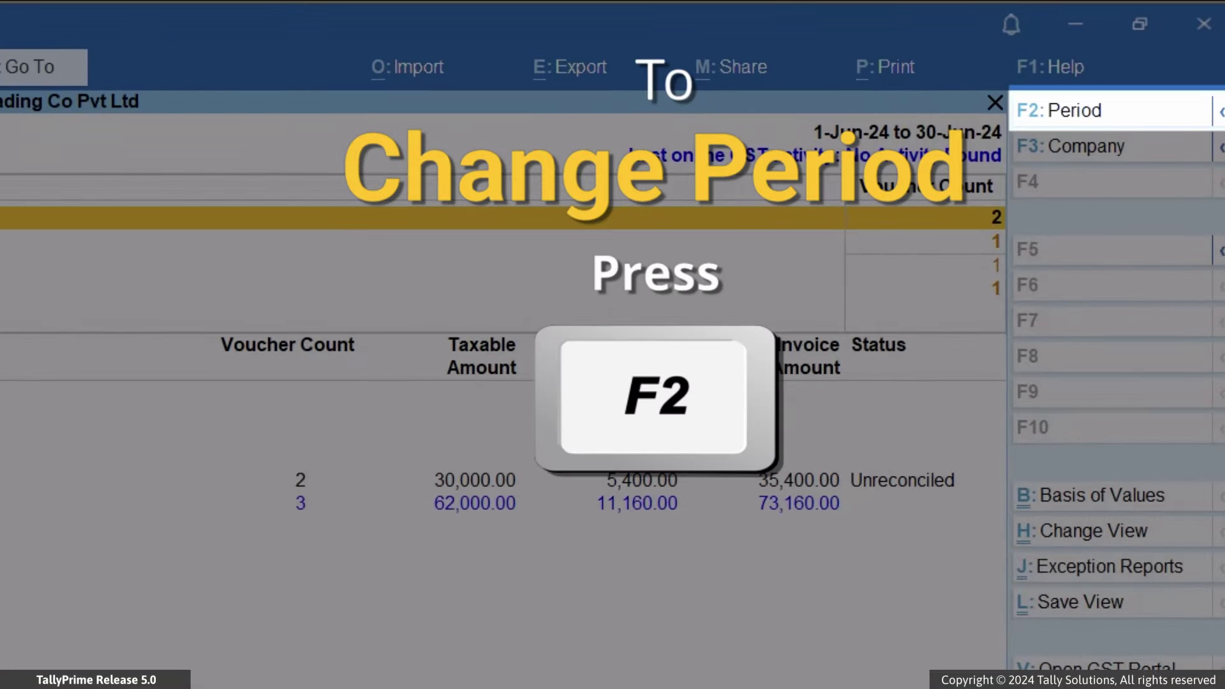
key(F2)
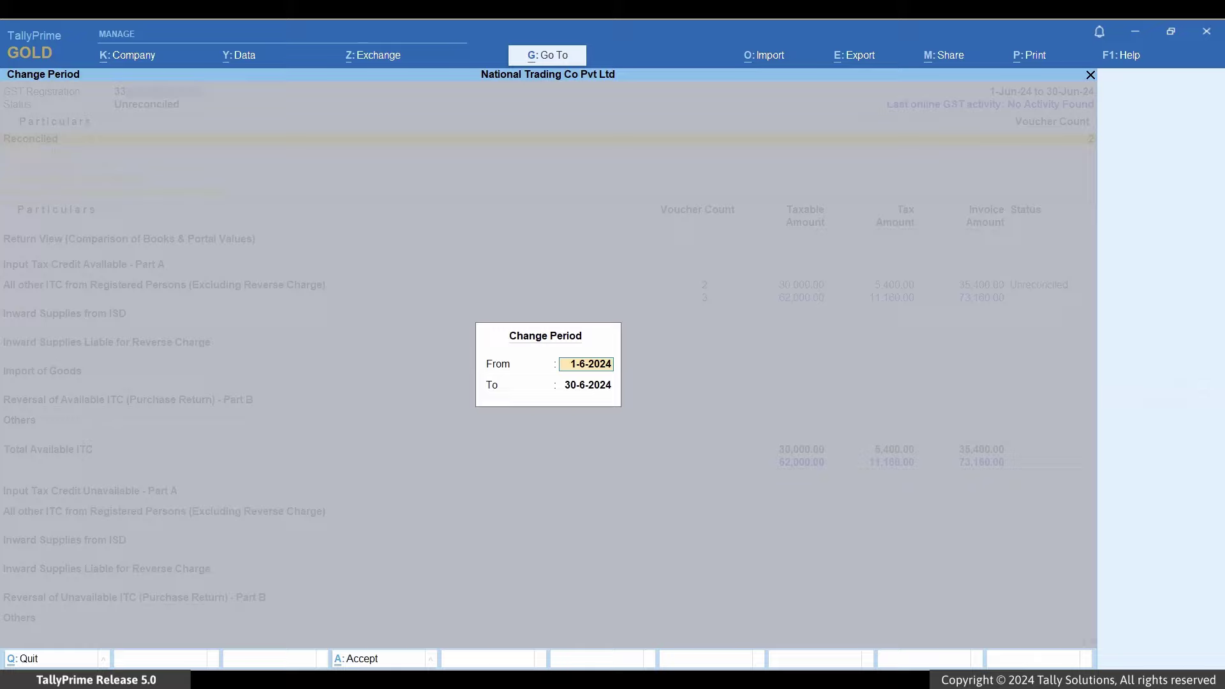
text(1-7)
key(Return)
text(jl)
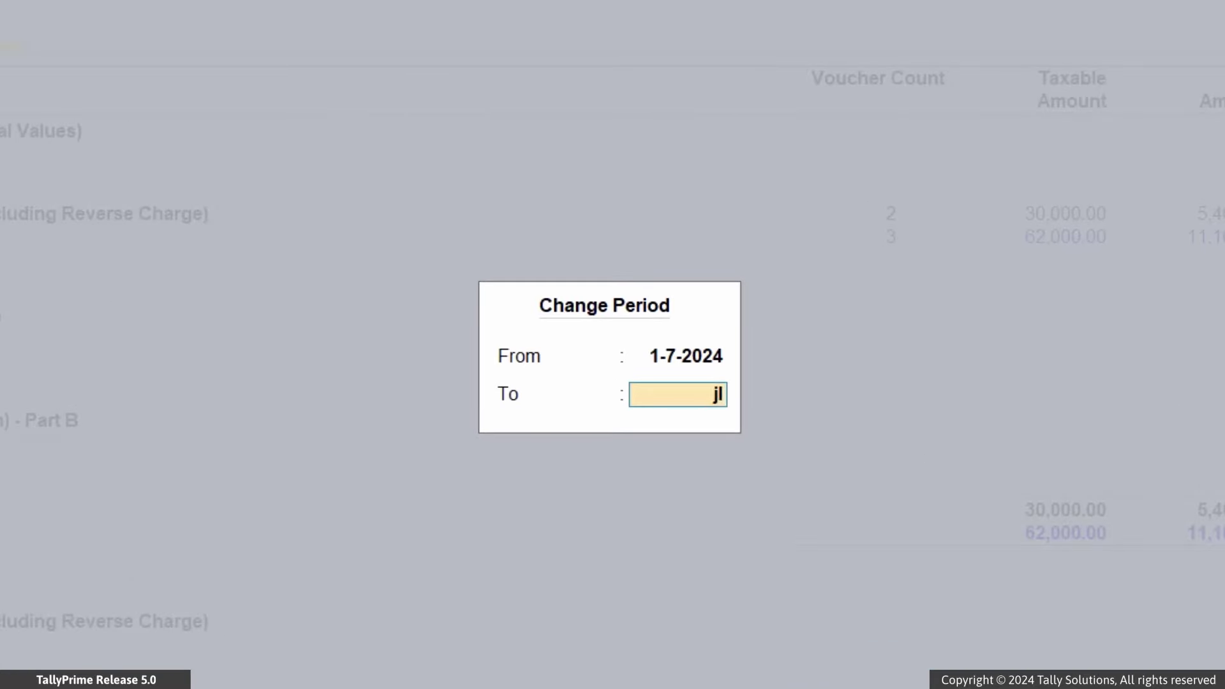
key(Return)
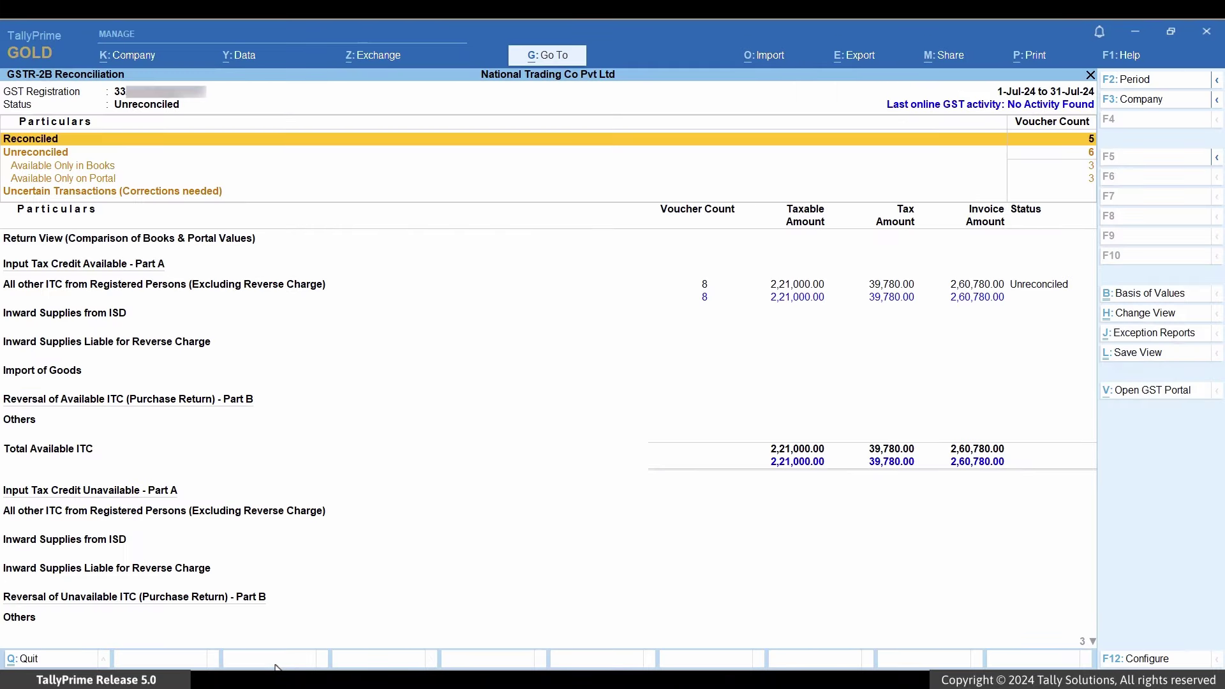
Open the Available Only in Books vouchers and turn on potential matches between Books and Portal.
key(Down)
key(Down)
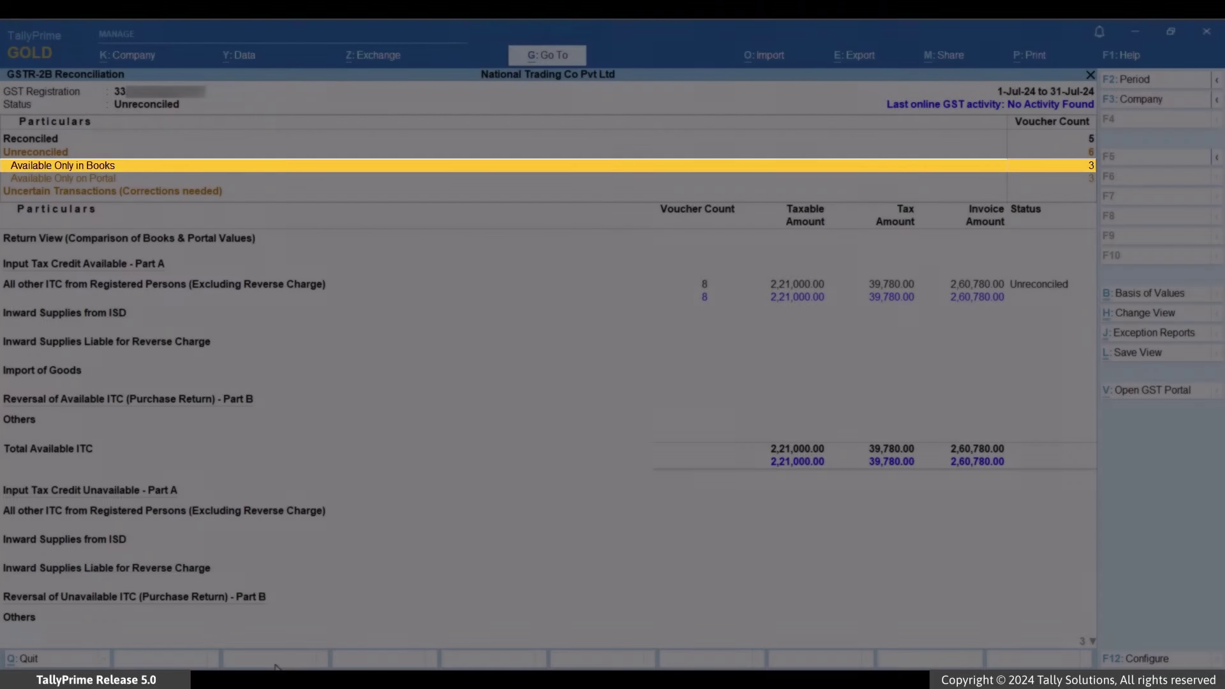
key(Return)
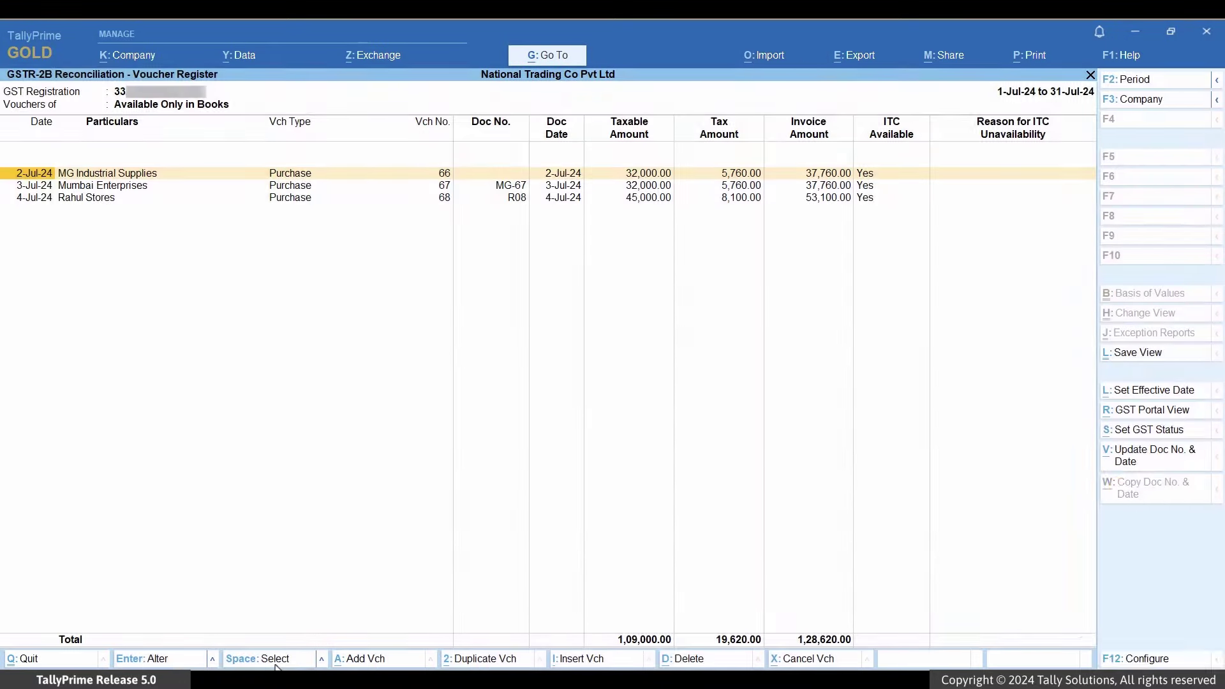
key(F12)
key(Down)
key(Down)
key(Down)
key(Down)
key(Down)
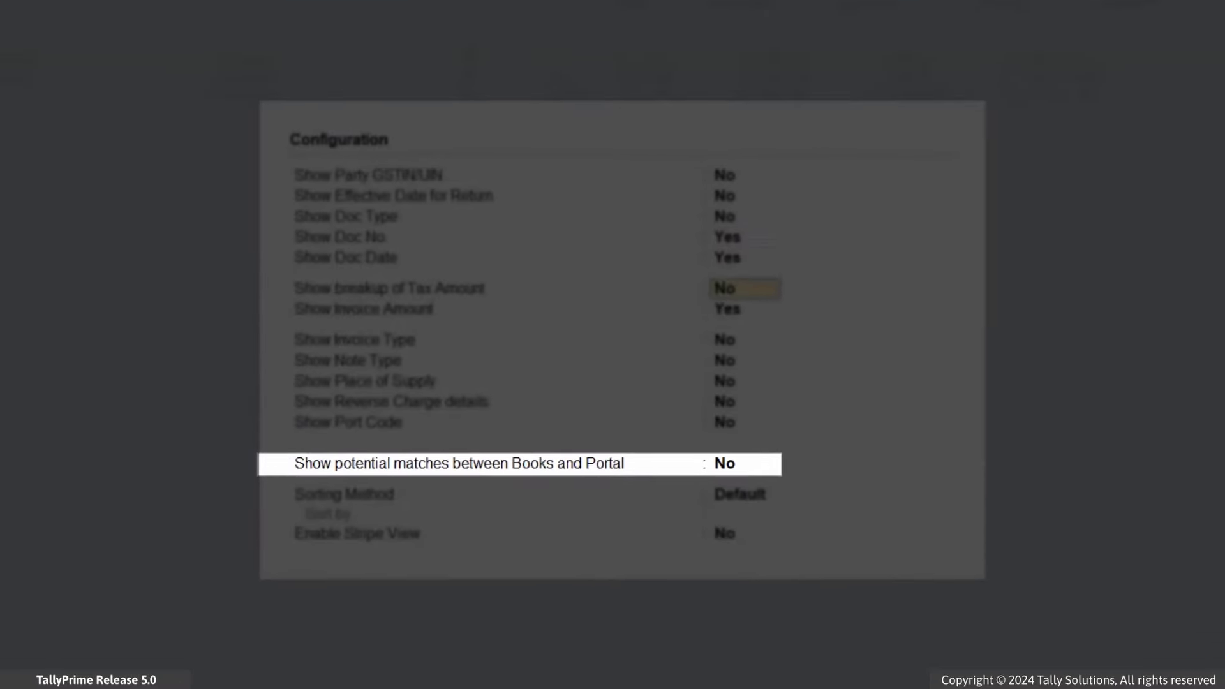
key(Down)
key(Down)
key(Down)
key(Down)
key(Down)
key(Down)
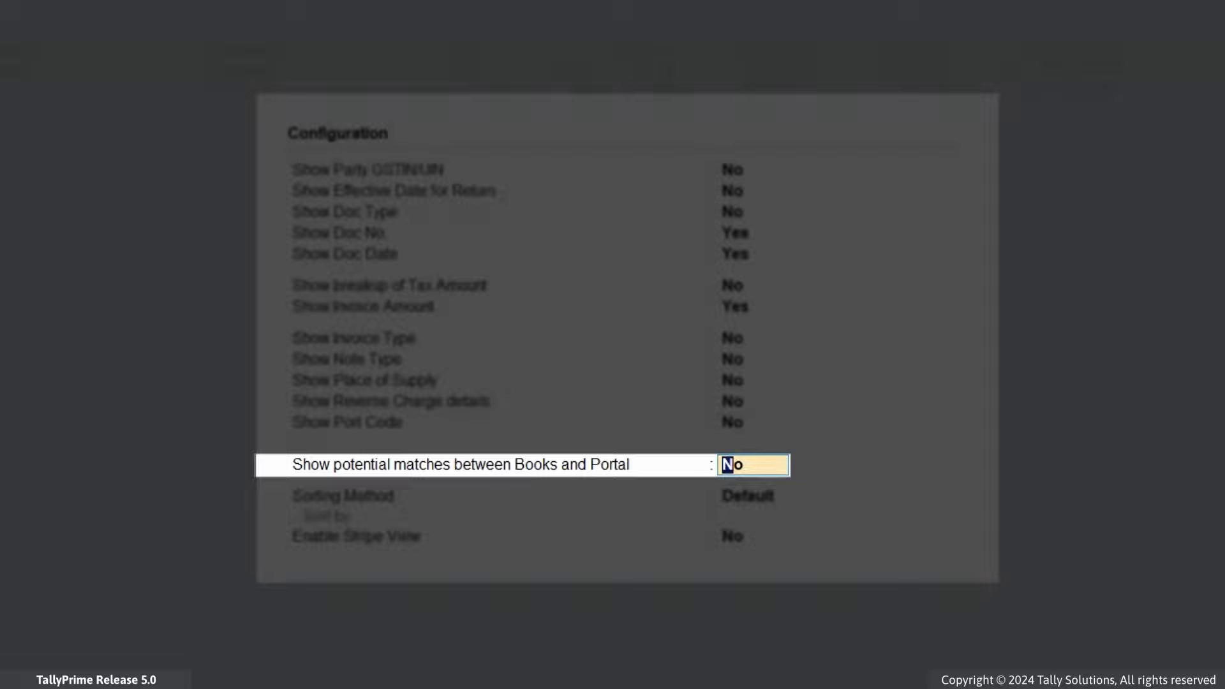
text(y)
key(Down)
key(Down)
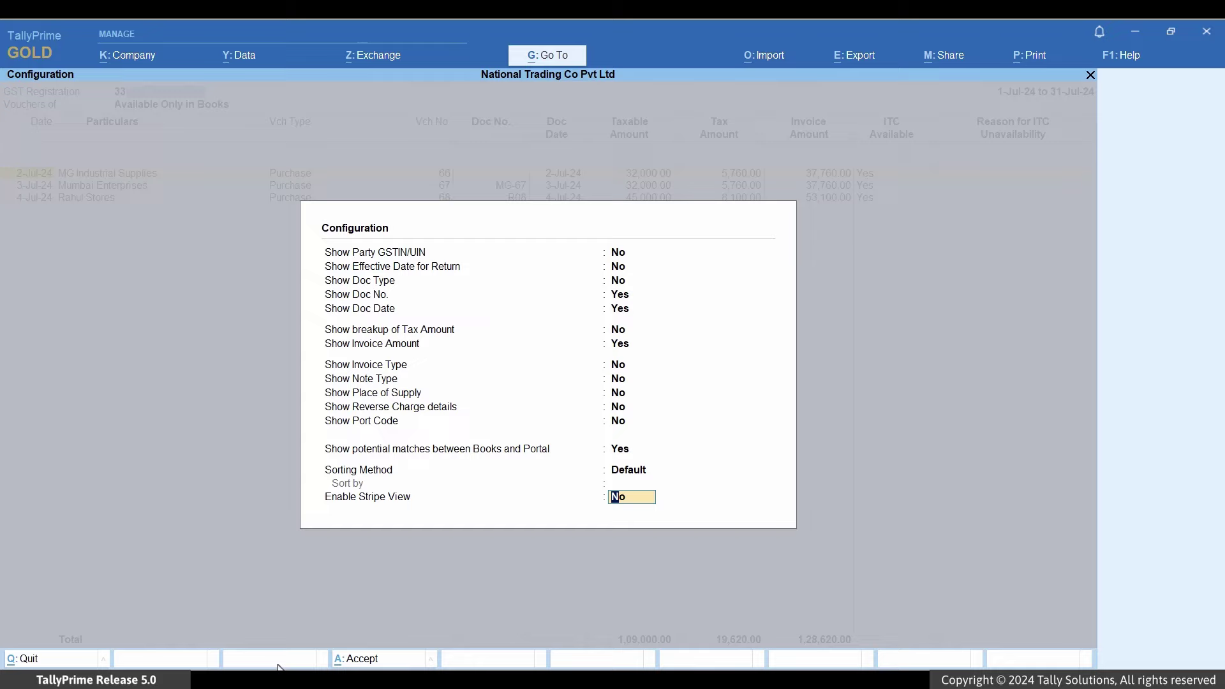
Accept the register settings and copy the portal Doc No. and date into Mumbai Enterprises' voucher.
key(ctrl+a)
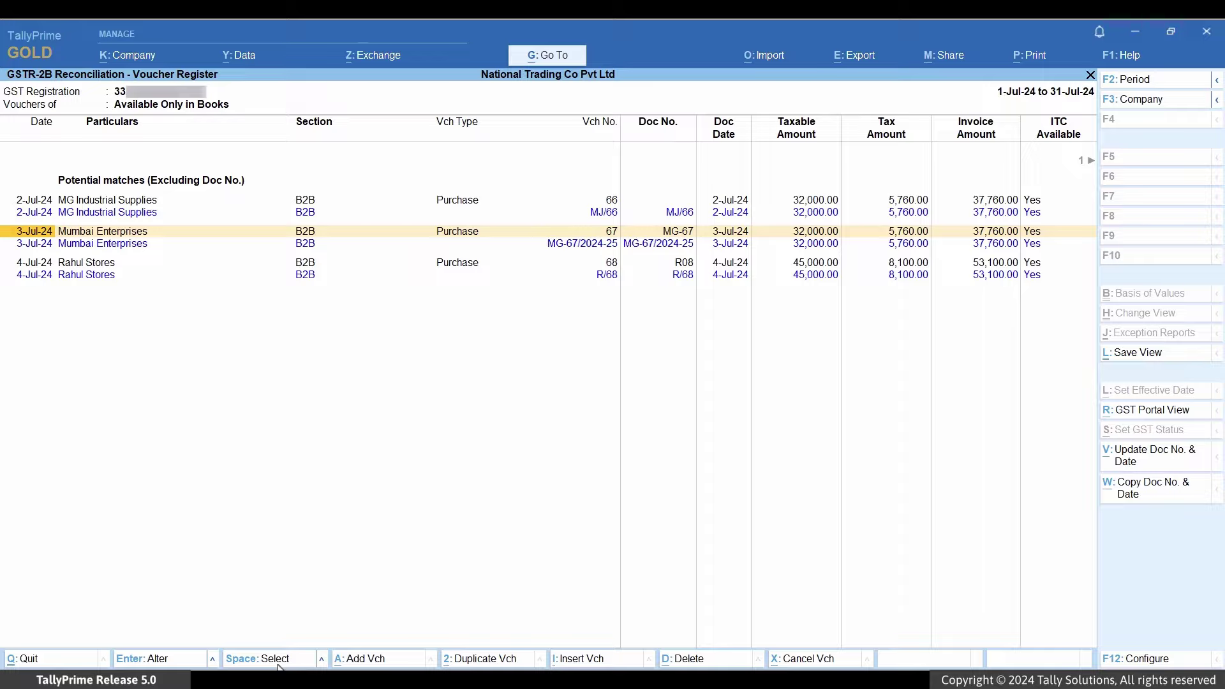
key(alt+w)
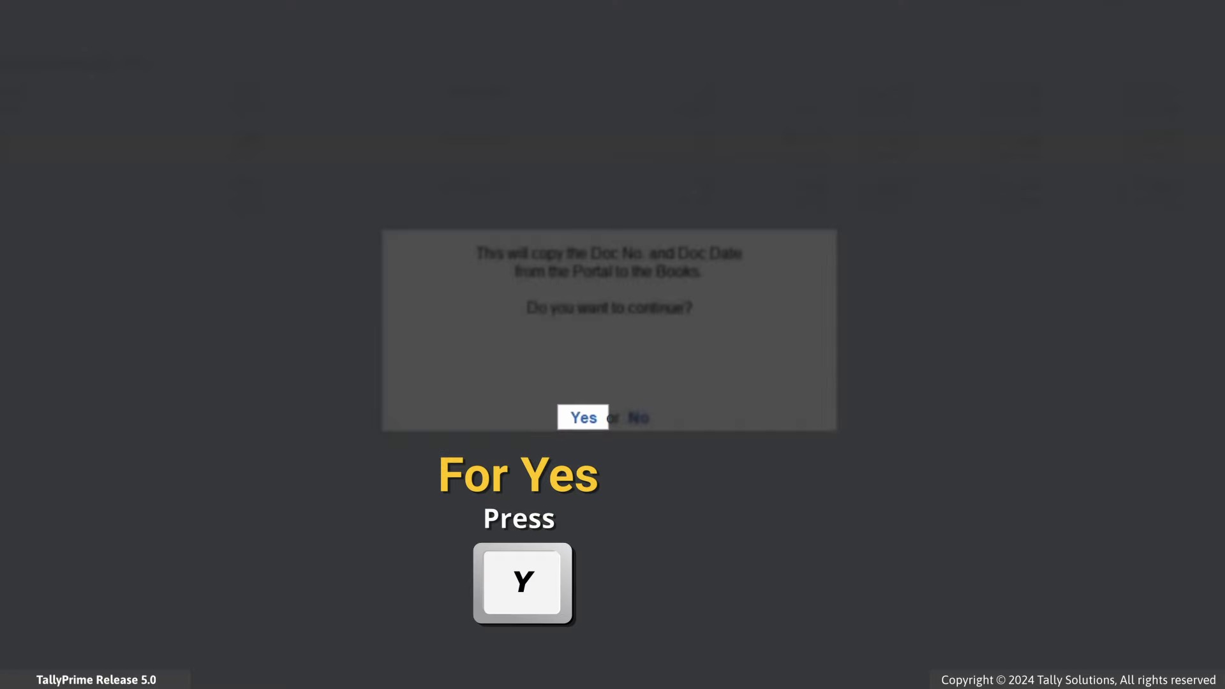
key(y)
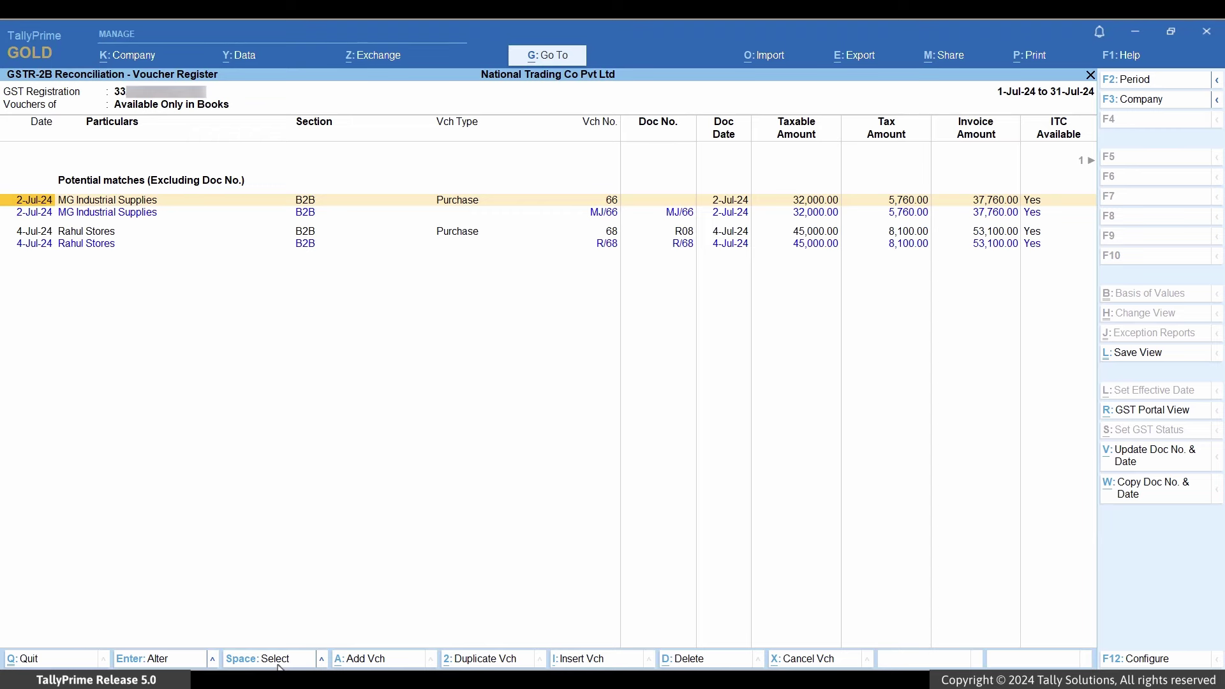
Check that Mumbai Enterprises' MG-67/2024-25 is among the six reconciled vouchers.
key(Escape)
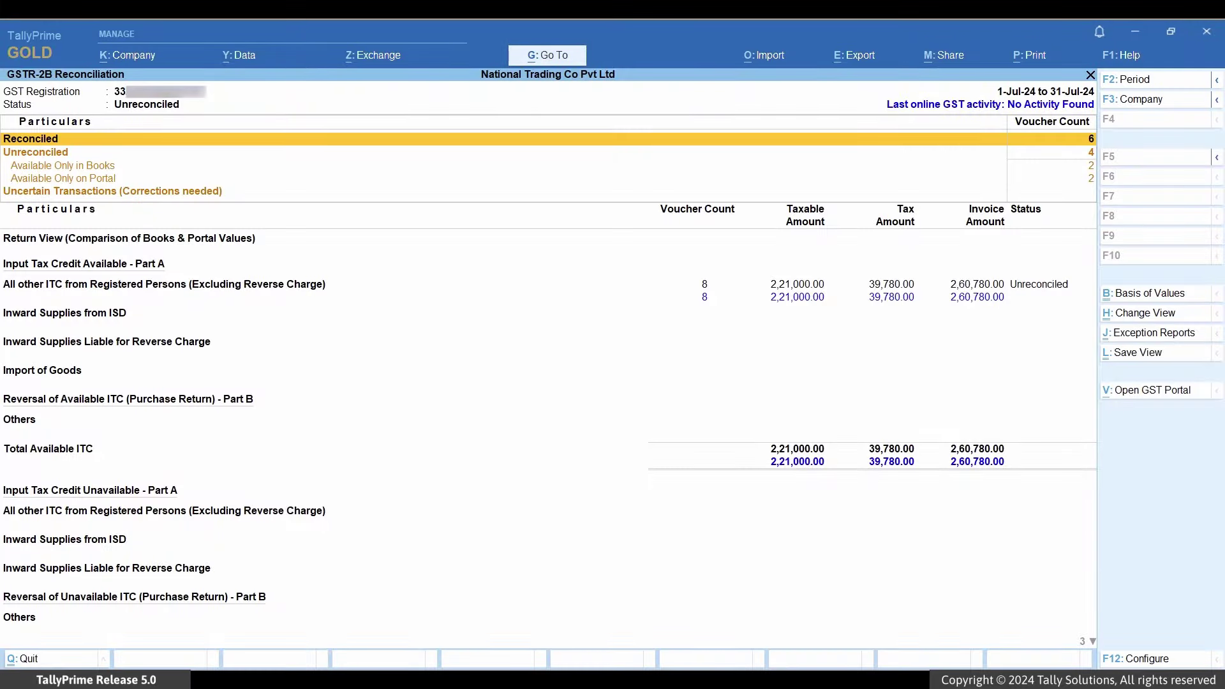
key(Return)
key(Down)
key(Down)
key(Down)
key(Down)
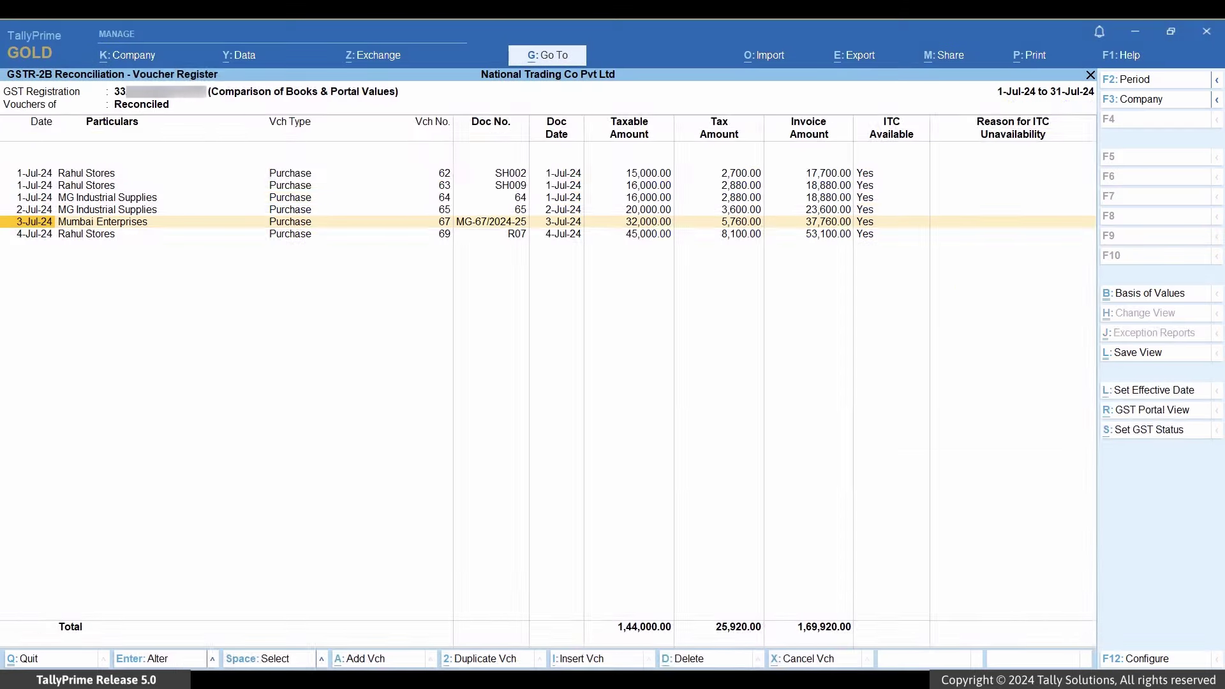
key(Escape)
key(Down)
key(Down)
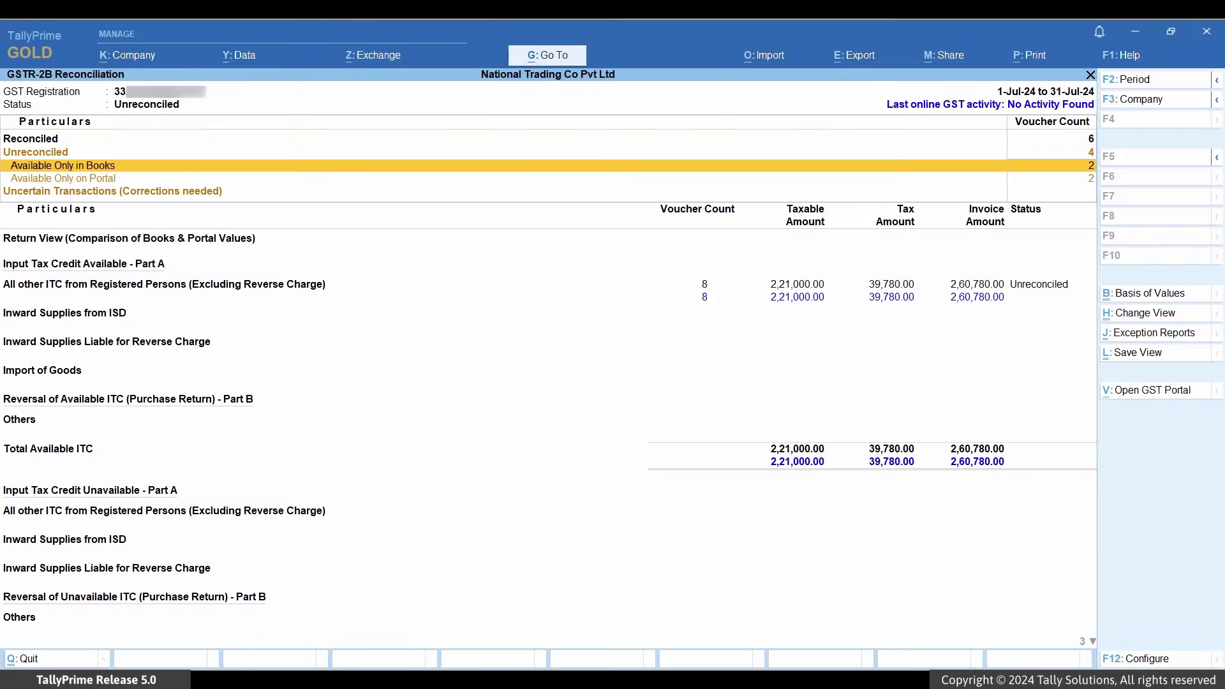
Copy portal Doc No. MJ/66 and date into MG Industrial Supplies' voucher 66.
key(Return)
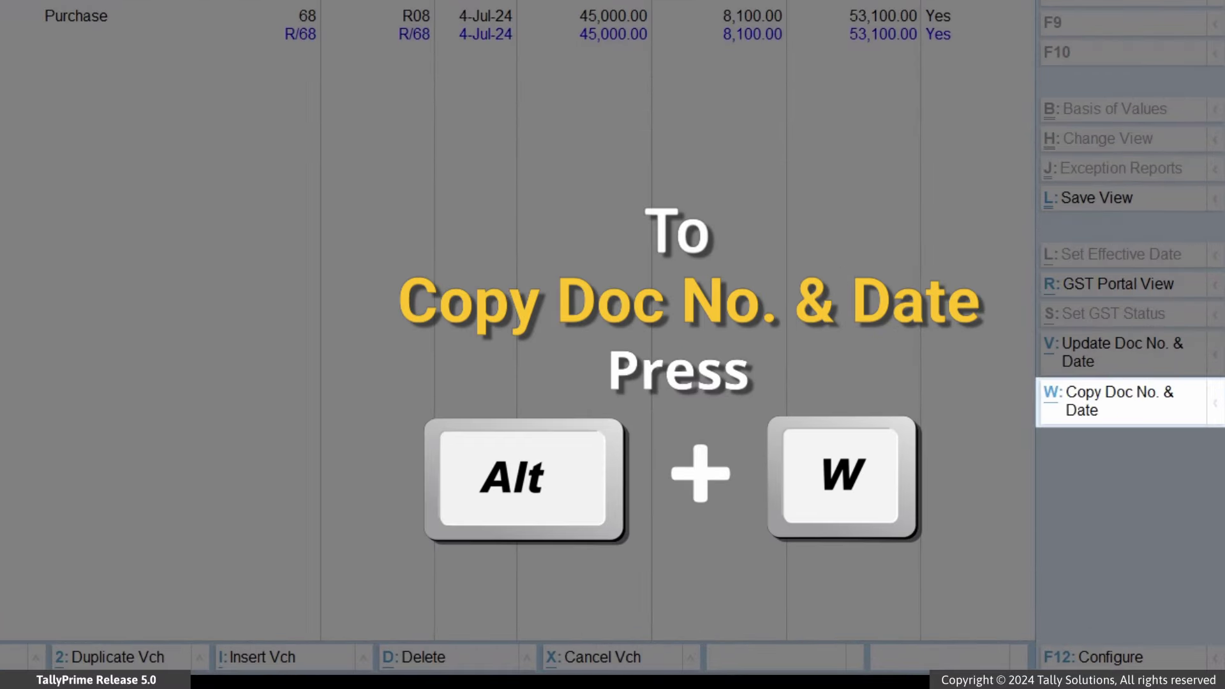
key(alt+w)
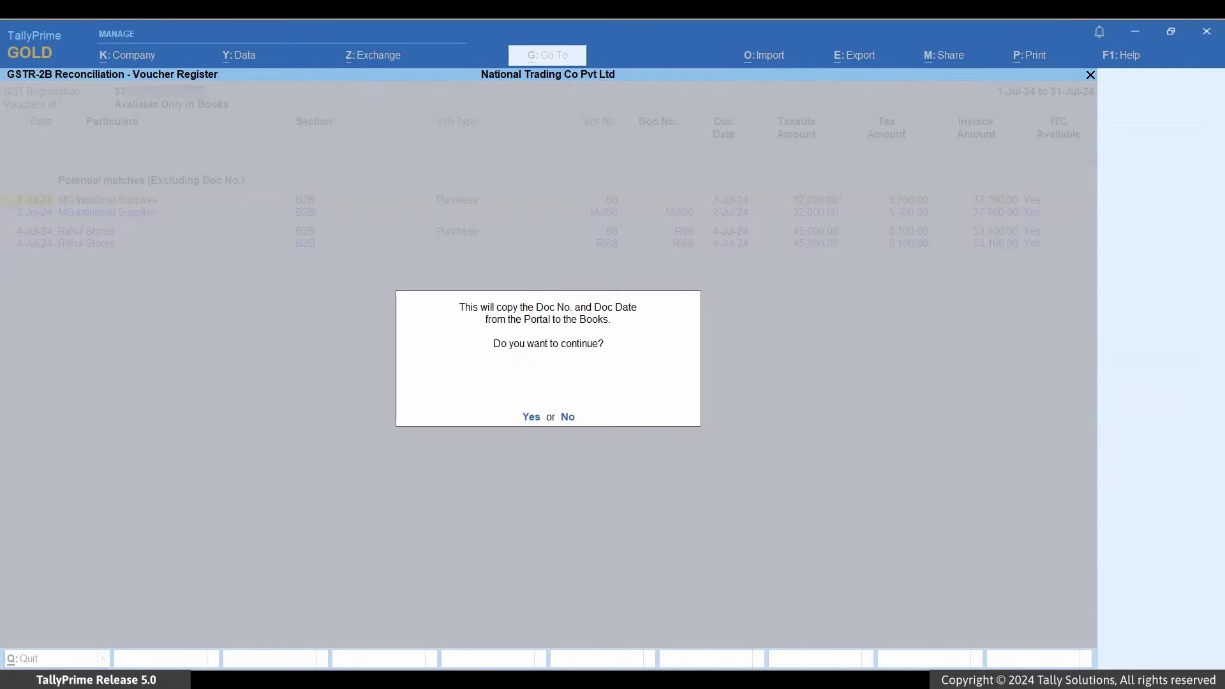
key(y)
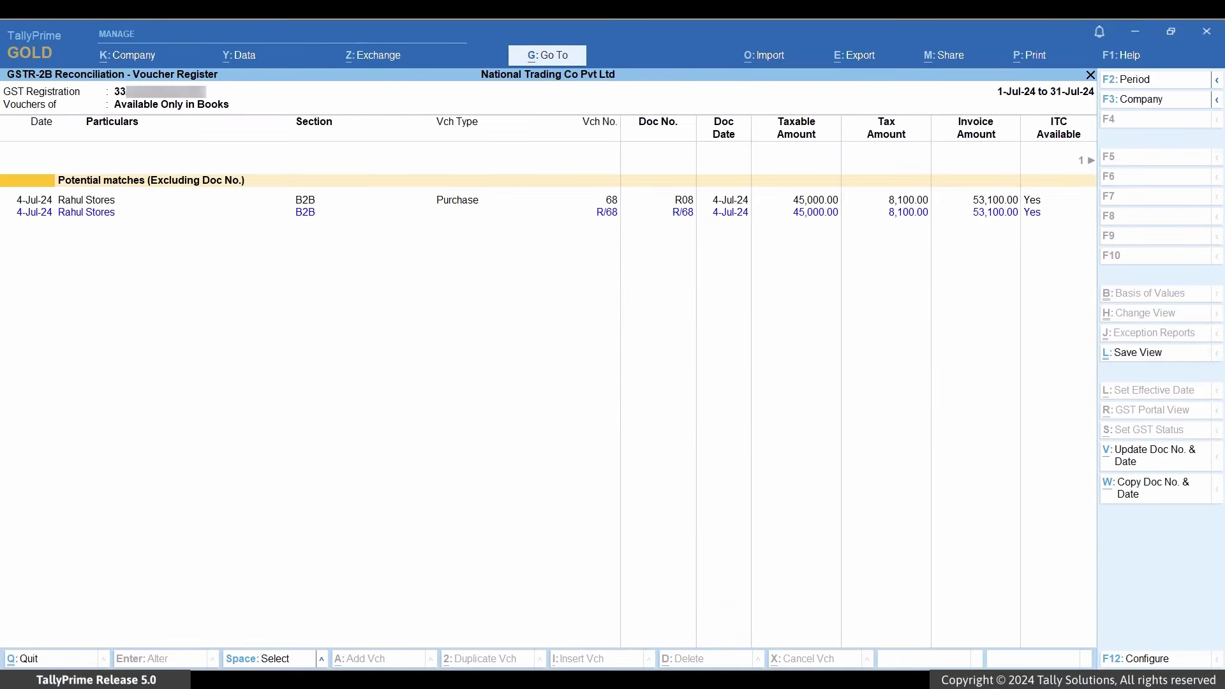
Verify MG Industrial Supplies' voucher 66 now appears among the seven reconciled vouchers.
key(Escape)
key(Return)
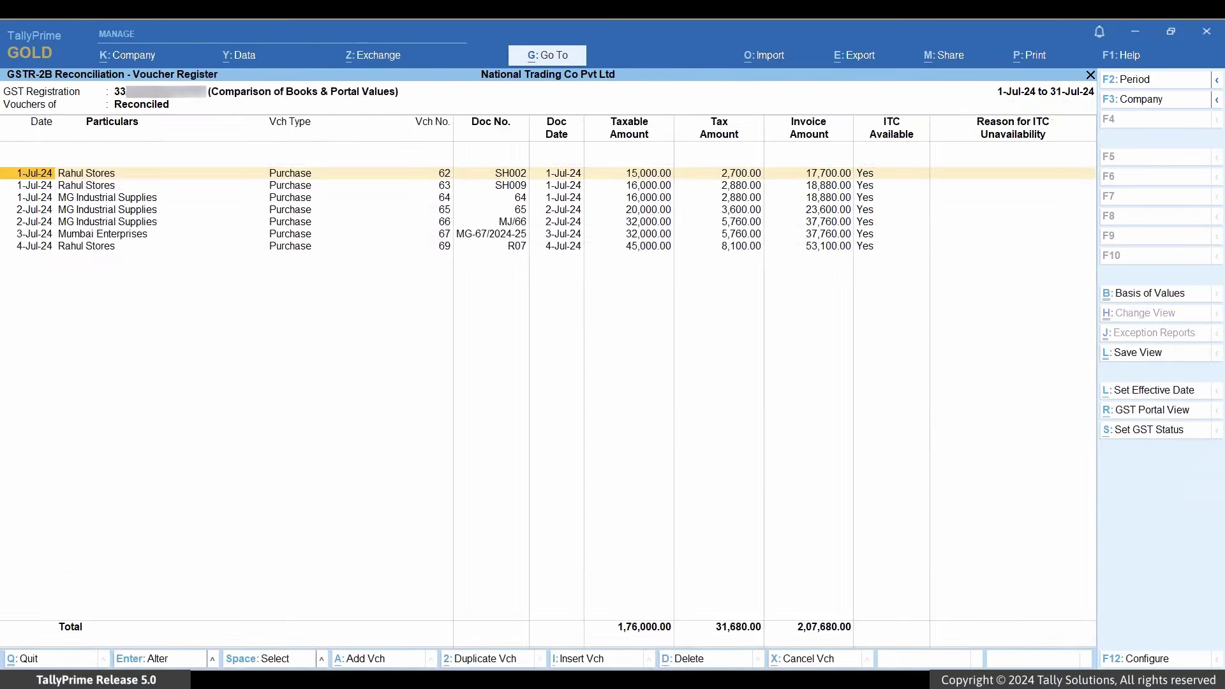
key(Down)
key(Down)
key(Down)
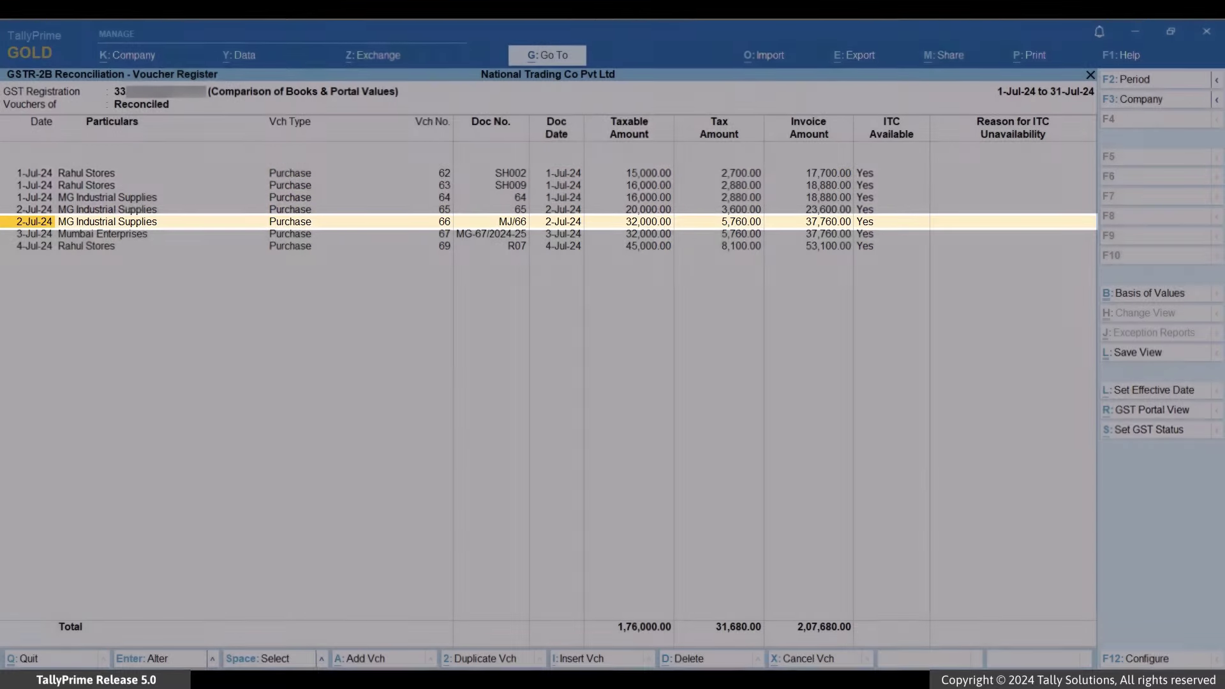
Go back to the summary and open Rahul Stores' books-only voucher.
key(Escape)
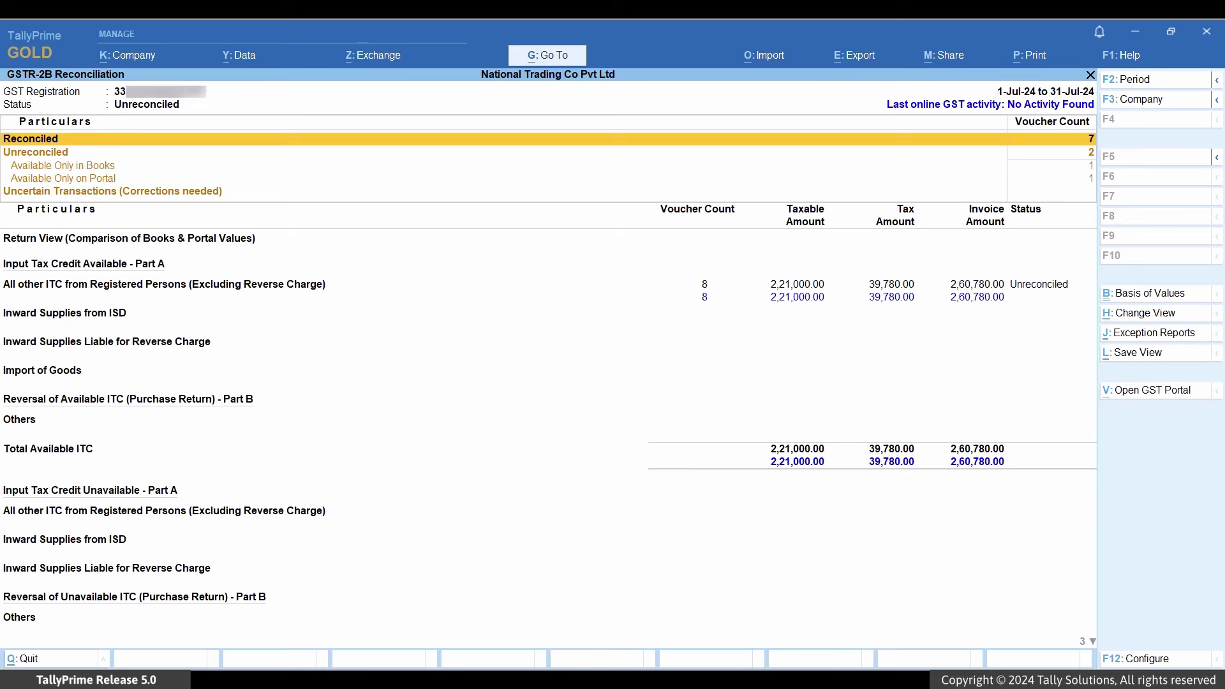
key(Down)
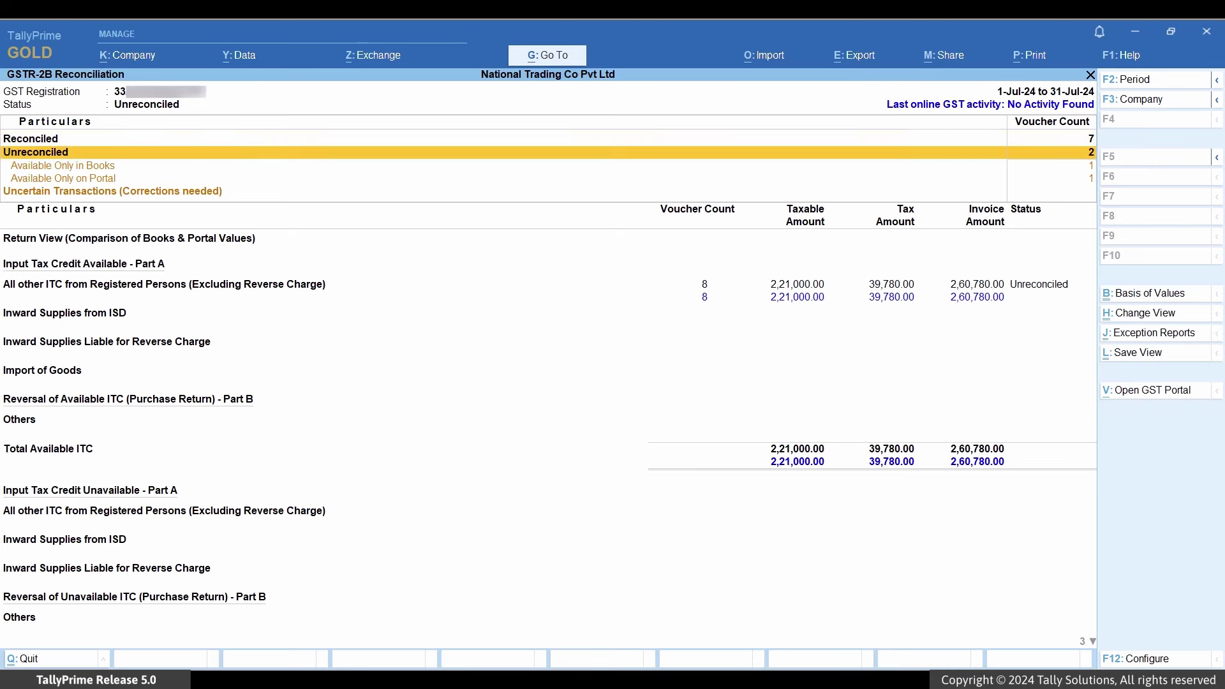
key(Down)
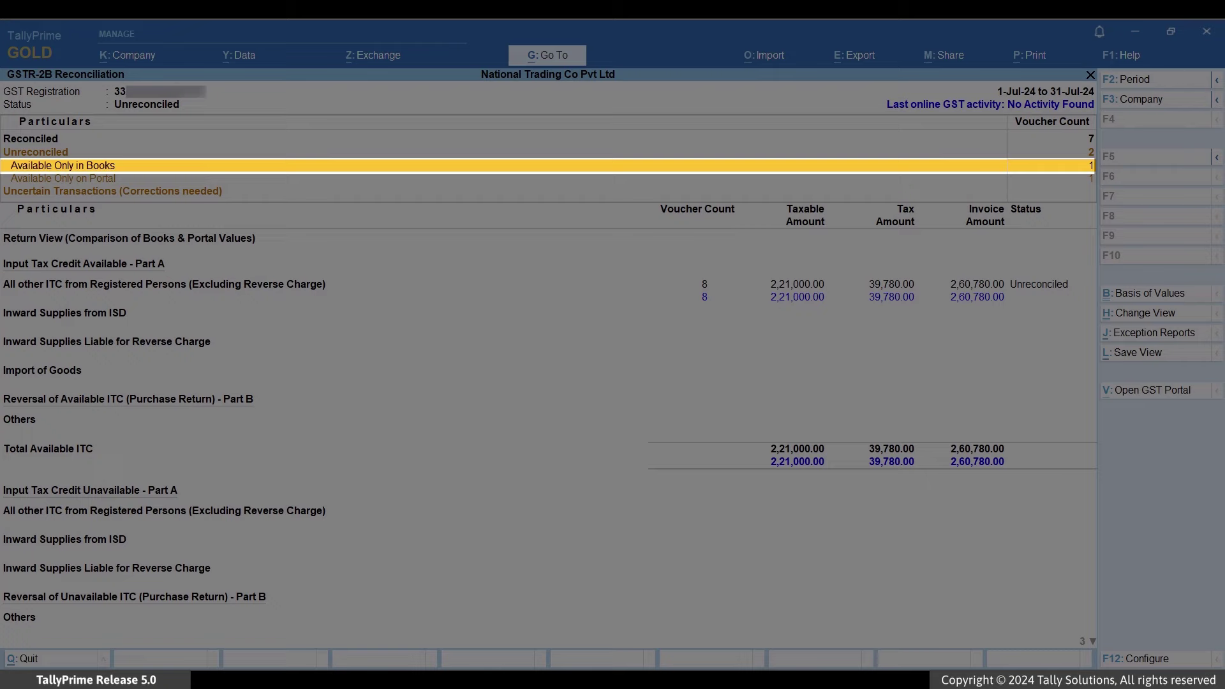
key(Return)
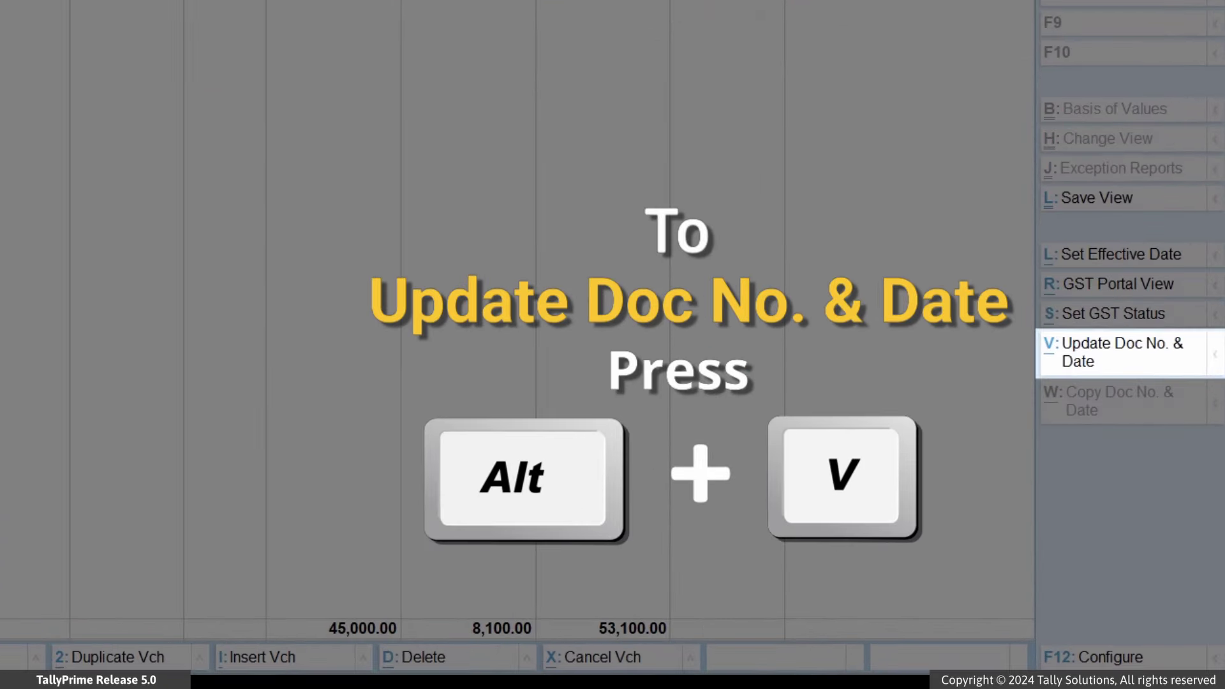
Set Rahul Stores' voucher 68 supplier Doc No. to R/68 dated 4-Jul-24.
key(alt+v)
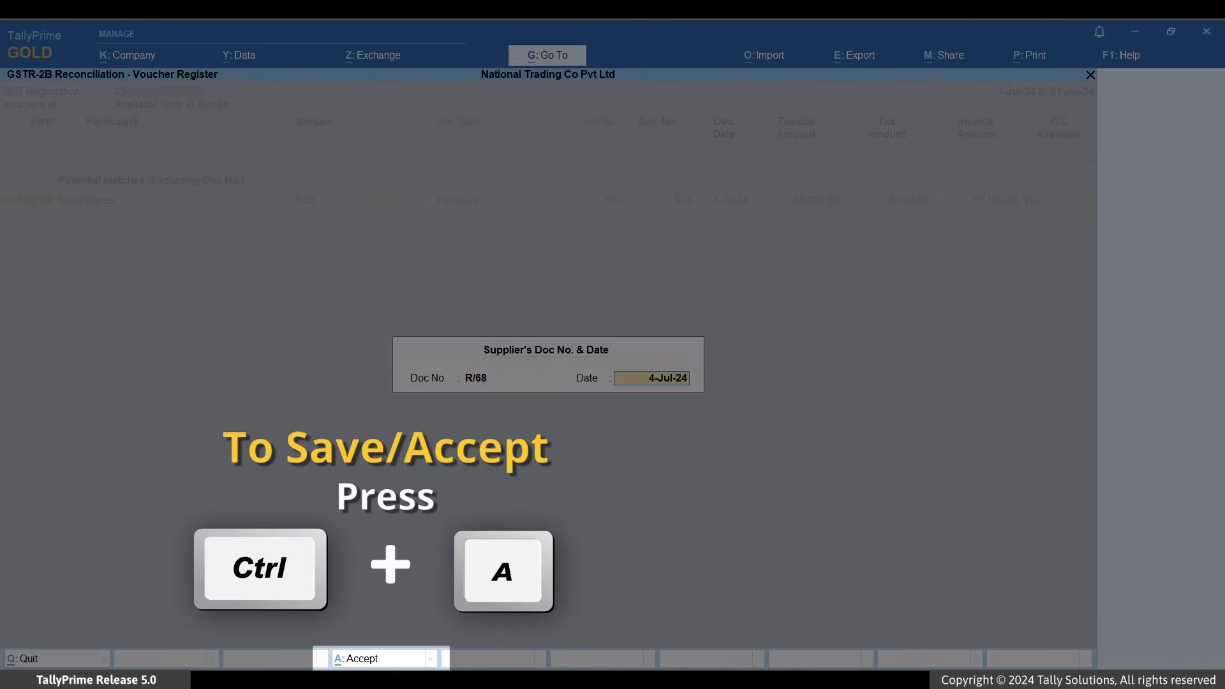
key(ctrl+a)
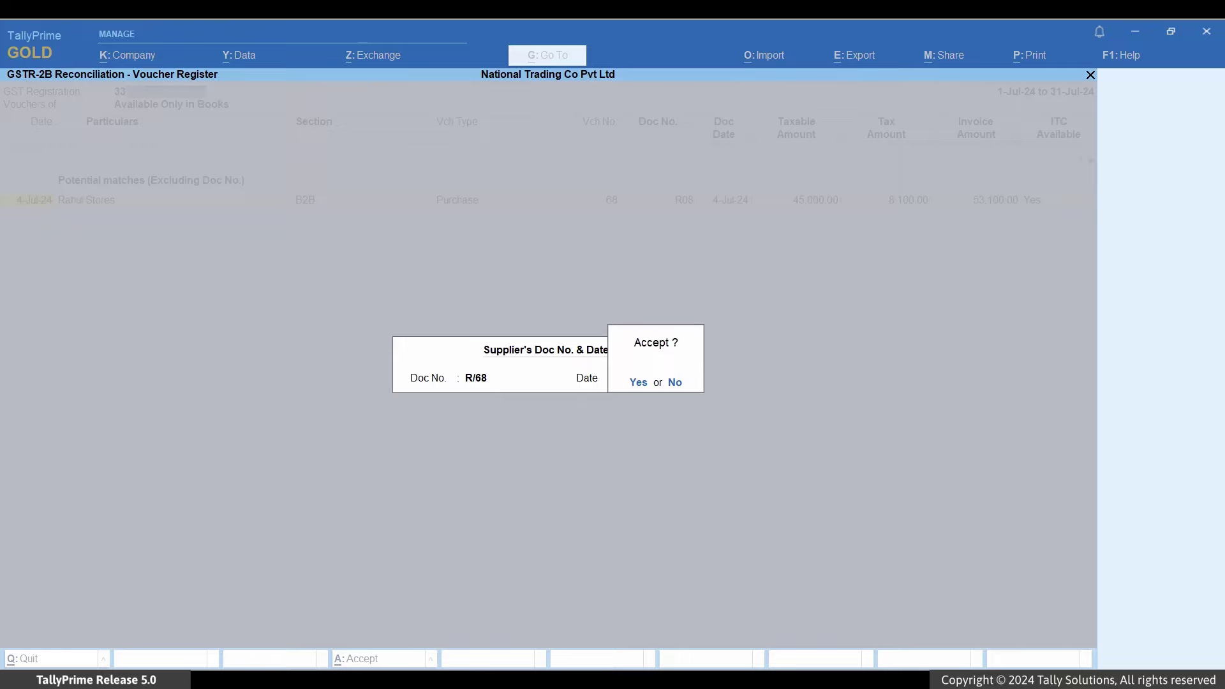
key(y)
key(Escape)
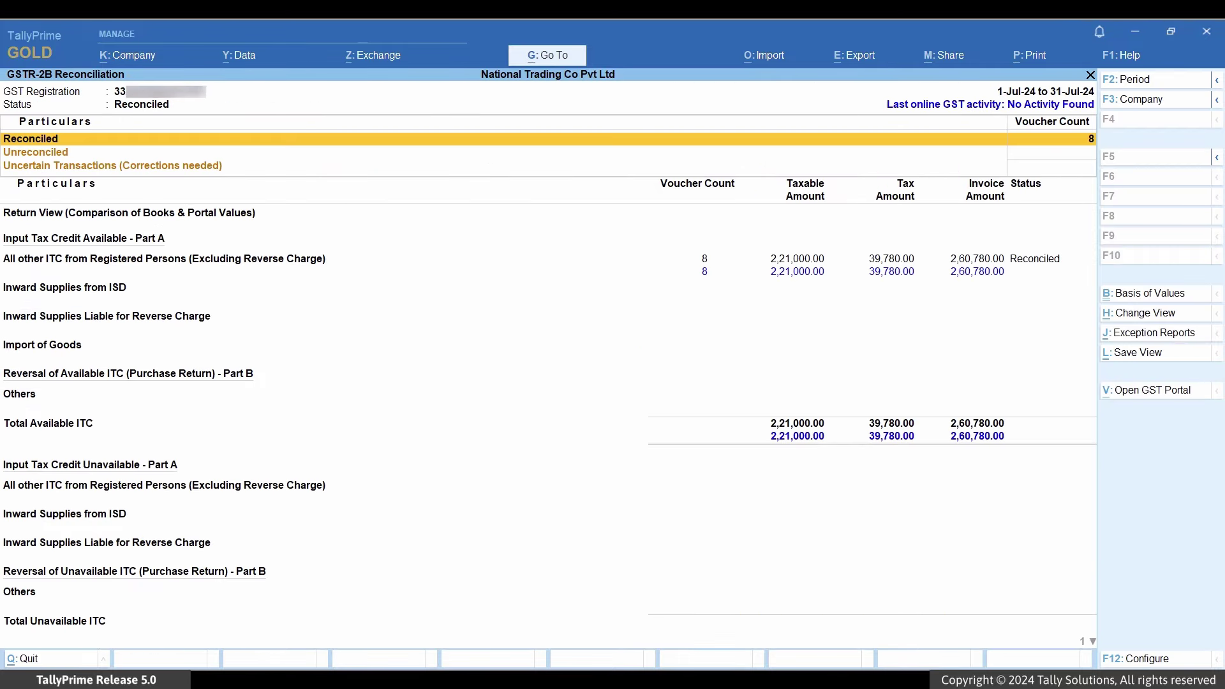
Open the Reconciled register to confirm all eight vouchers, including Rahul Stores' R/68.
key(Return)
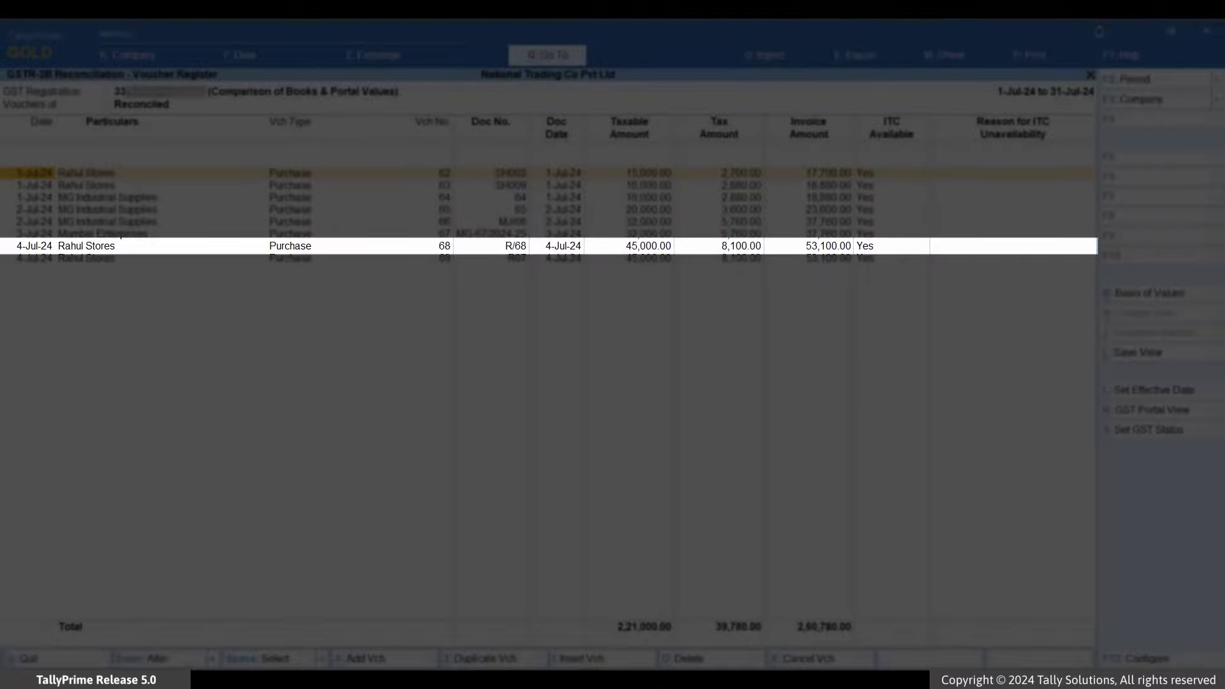